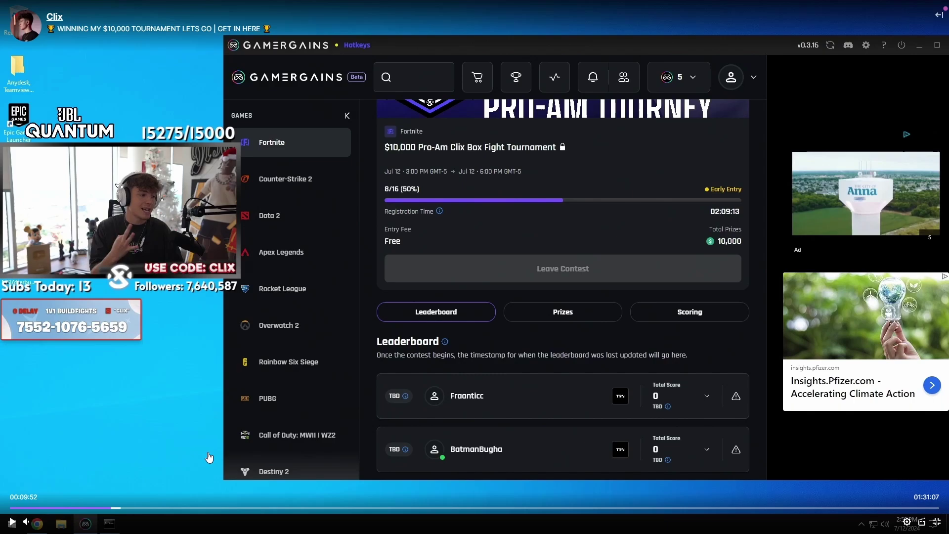
# Step: Exit fullscreen on Clix's $10,000 tournament VOD to show chat replay
pyautogui.press('Escape')
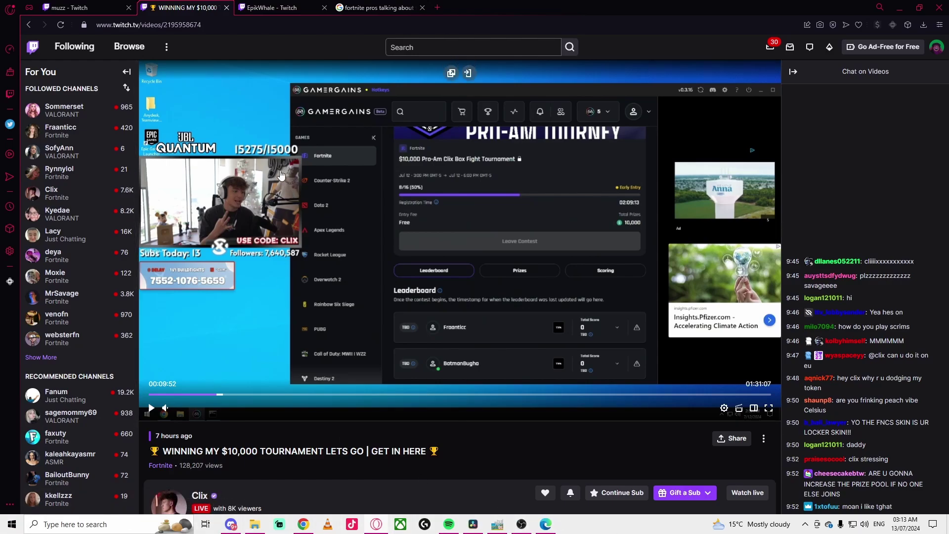
# Step: Check the EpikWhale and muzz tabs, return to Clix's video, then bring Discord forward
pyautogui.click(287, 6)
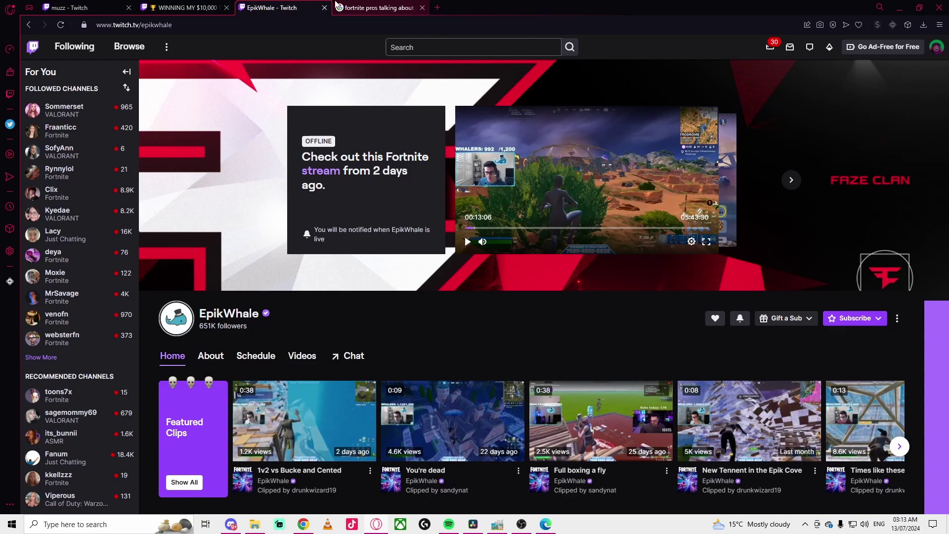
pyautogui.click(90, 7)
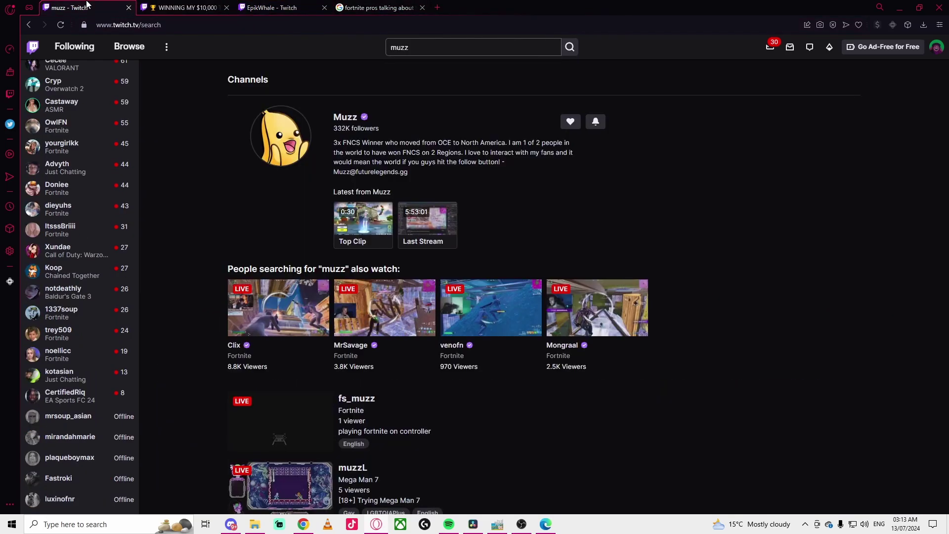
pyautogui.click(156, 6)
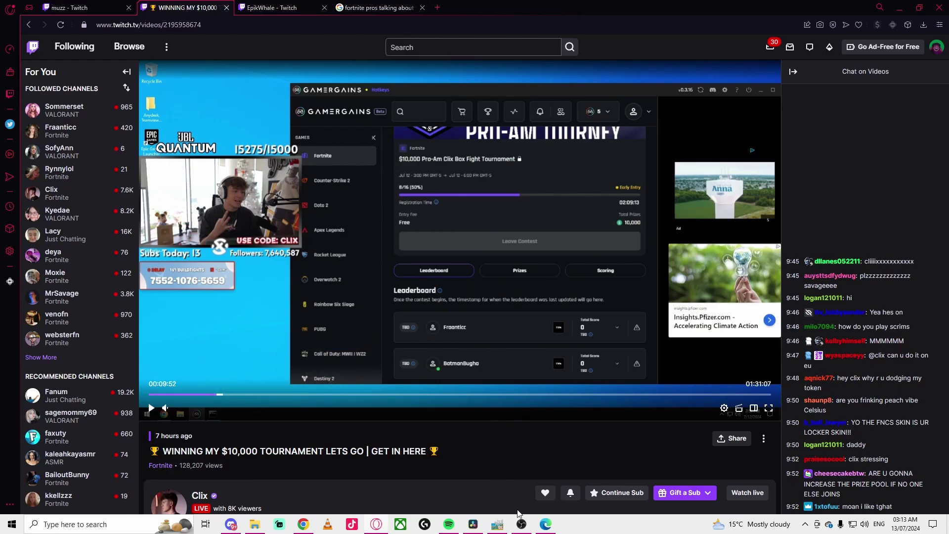
pyautogui.click(231, 523)
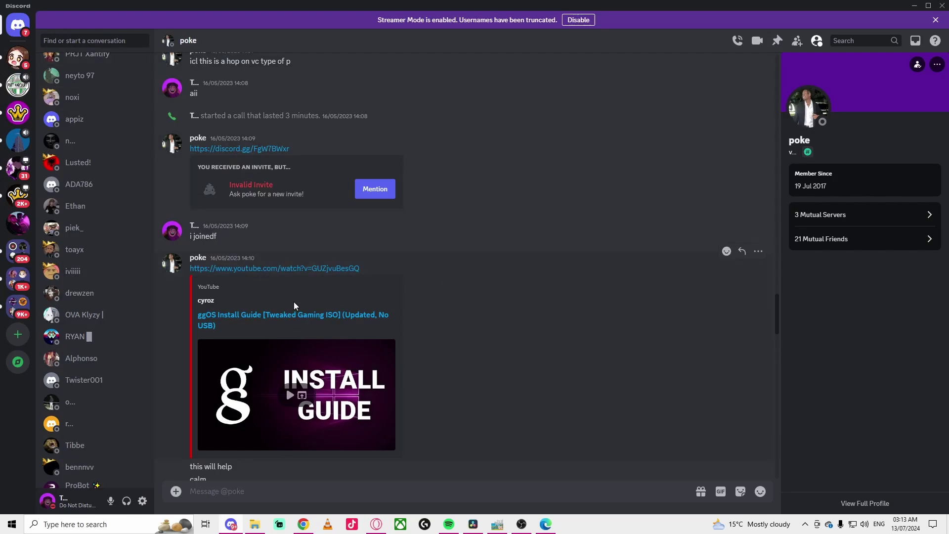
# Step: Minimize Discord to reveal Clix's $10,000 tournament page on Twitch
pyautogui.click(913, 6)
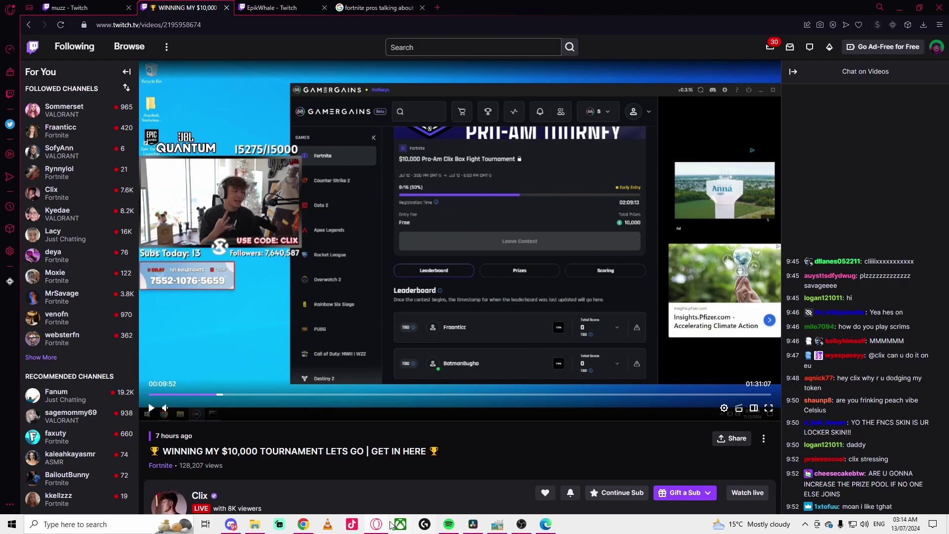
# Step: Bring up the ggOS Install Guide video, expand its description, and toggle the deletion-question reply
pyautogui.click(547, 524)
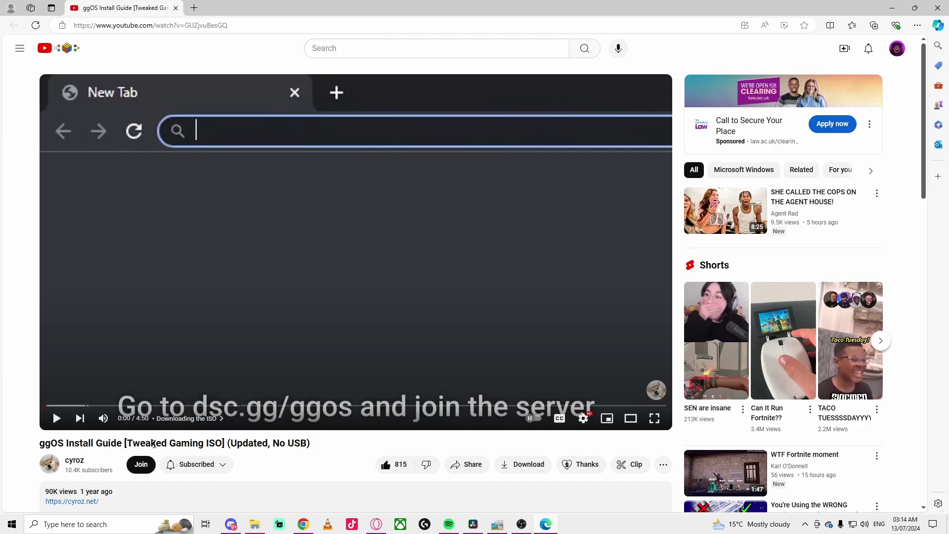
pyautogui.scroll(-2, 2, 438)
pyautogui.scroll(-2, 30, 411)
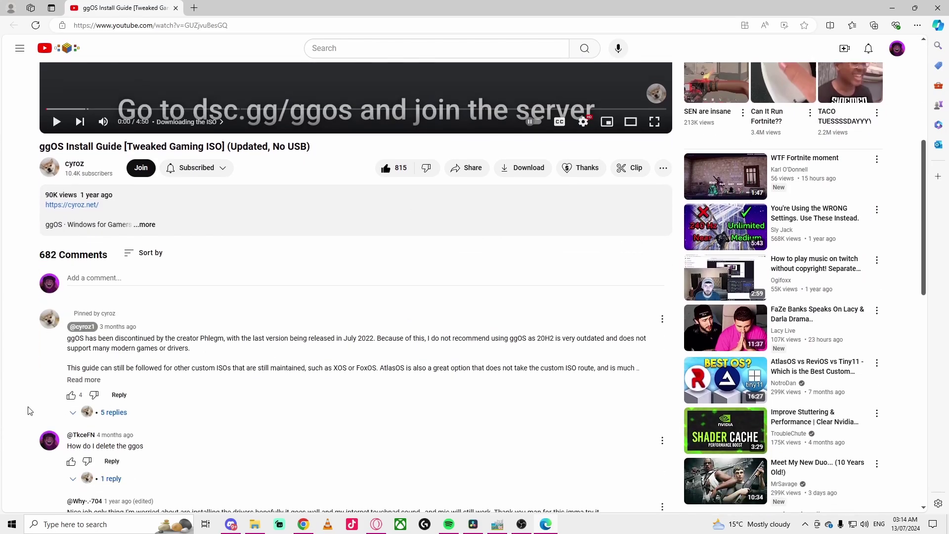
pyautogui.click(146, 226)
pyautogui.scroll(-3, 108, 373)
pyautogui.scroll(-3, 82, 360)
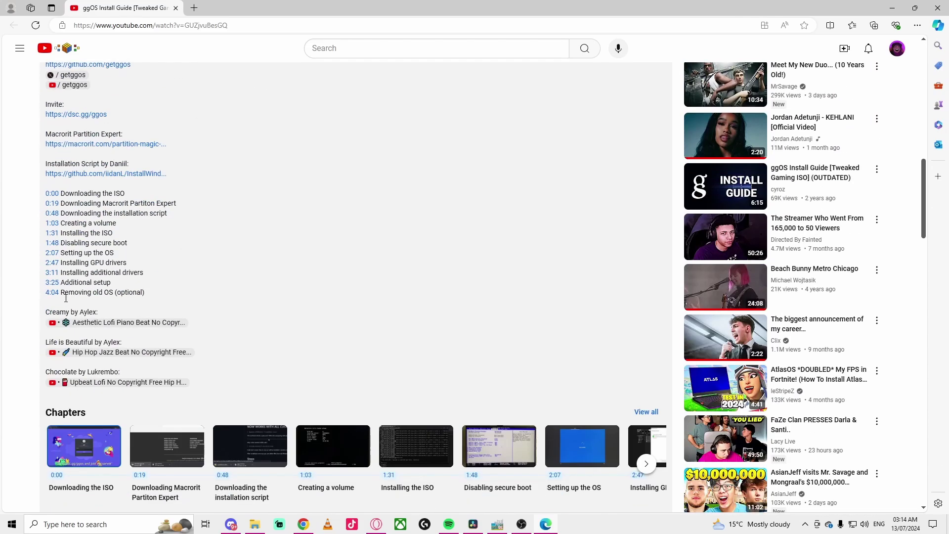
pyautogui.scroll(-5, 56, 345)
pyautogui.scroll(-2, 30, 330)
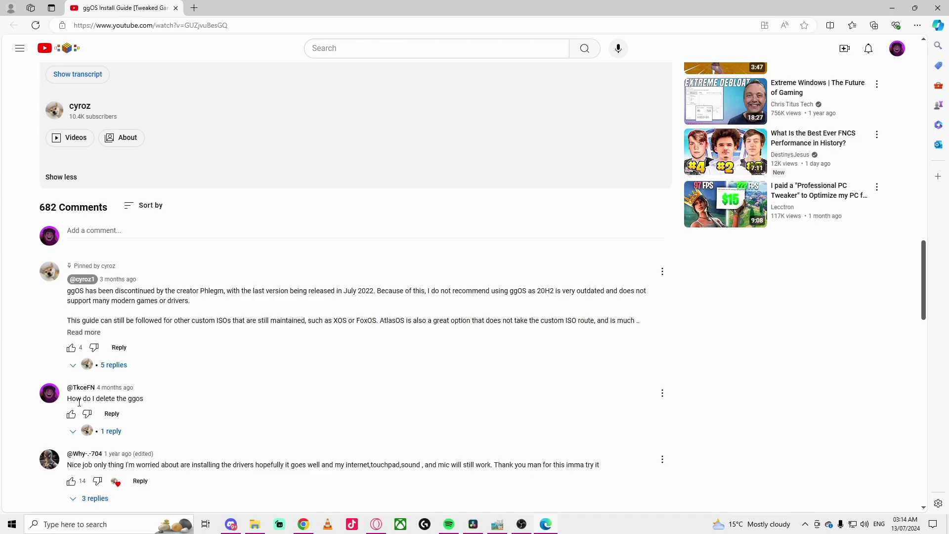
pyautogui.click(75, 430)
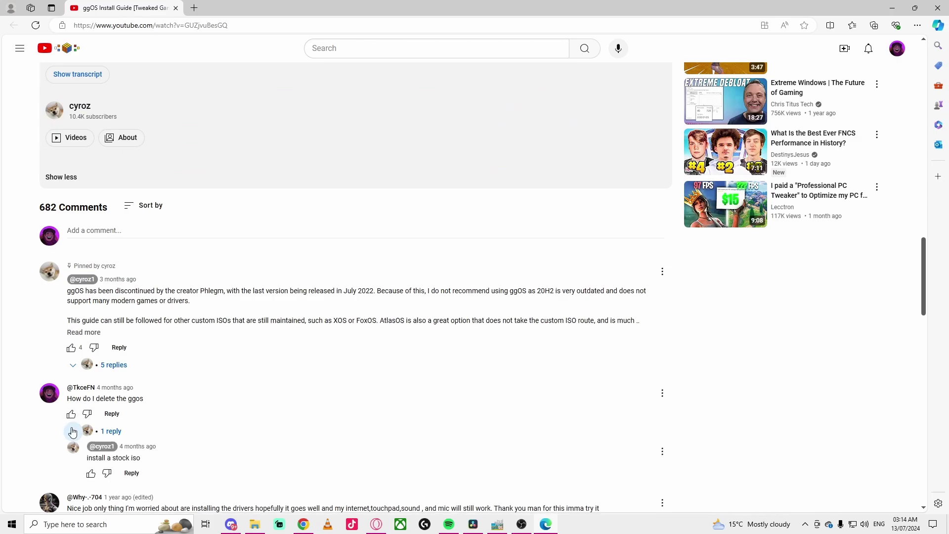
pyautogui.click(74, 430)
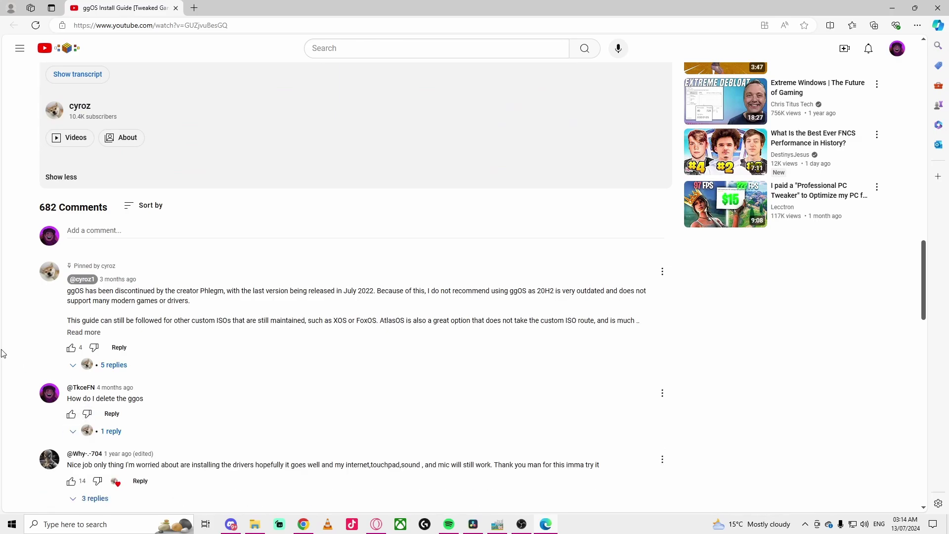
pyautogui.scroll(-3, 2, 354)
pyautogui.scroll(-4, 3, 356)
pyautogui.scroll(-5, 4, 358)
pyautogui.scroll(4, 6, 360)
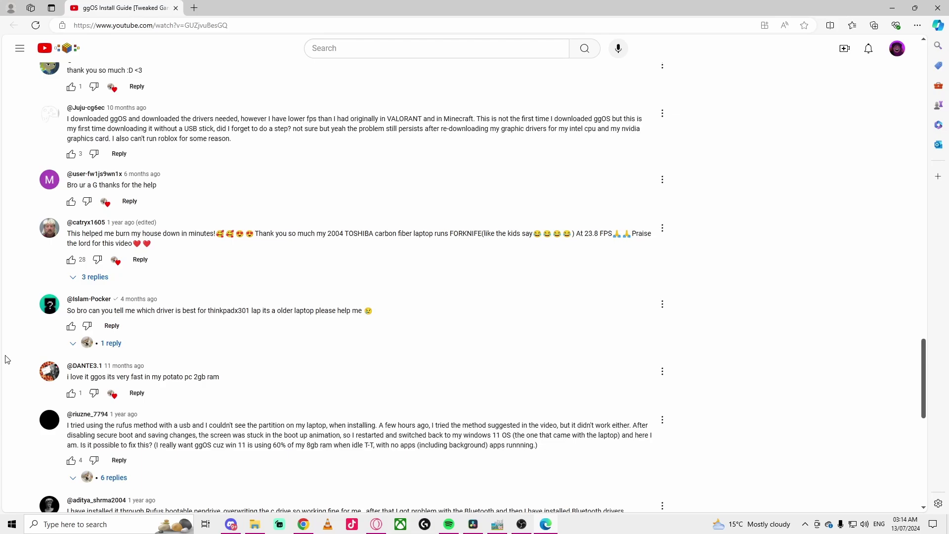
pyautogui.scroll(4, 6, 328)
pyautogui.scroll(3, 10, 311)
pyautogui.scroll(6, 2, 302)
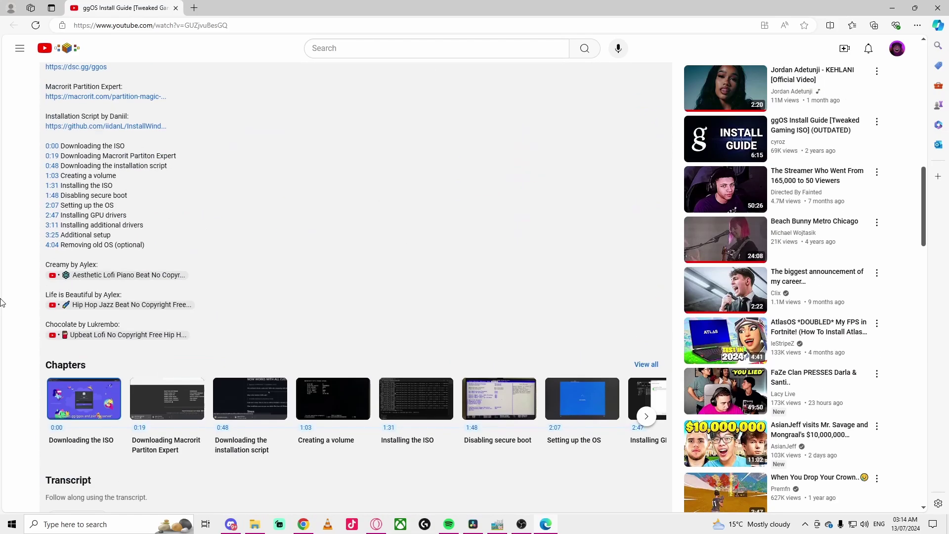
pyautogui.scroll(3, 3, 300)
pyautogui.scroll(4, 6, 292)
pyautogui.scroll(2, 9, 282)
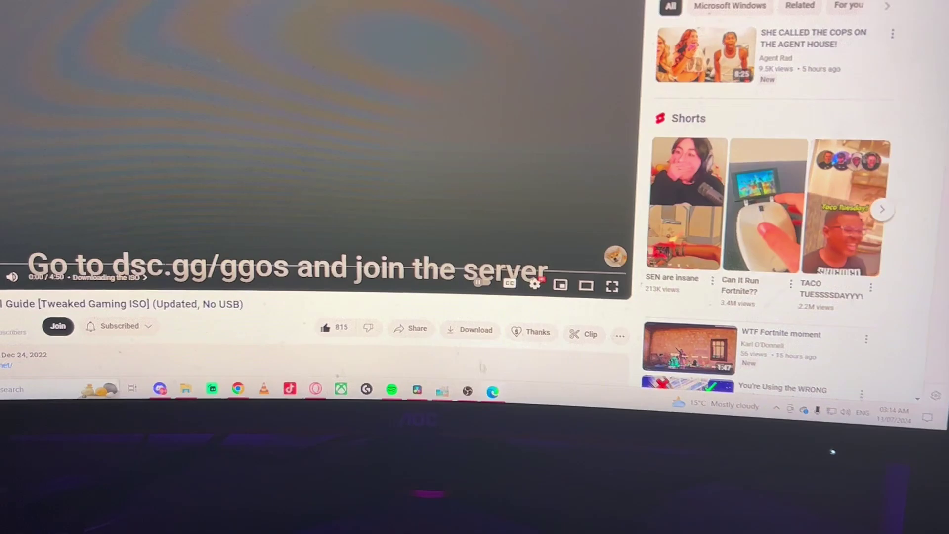
# Step: Stop and save the current recording, bringing the muzz search page forward
pyautogui.hotkey('alt', 'Tab')
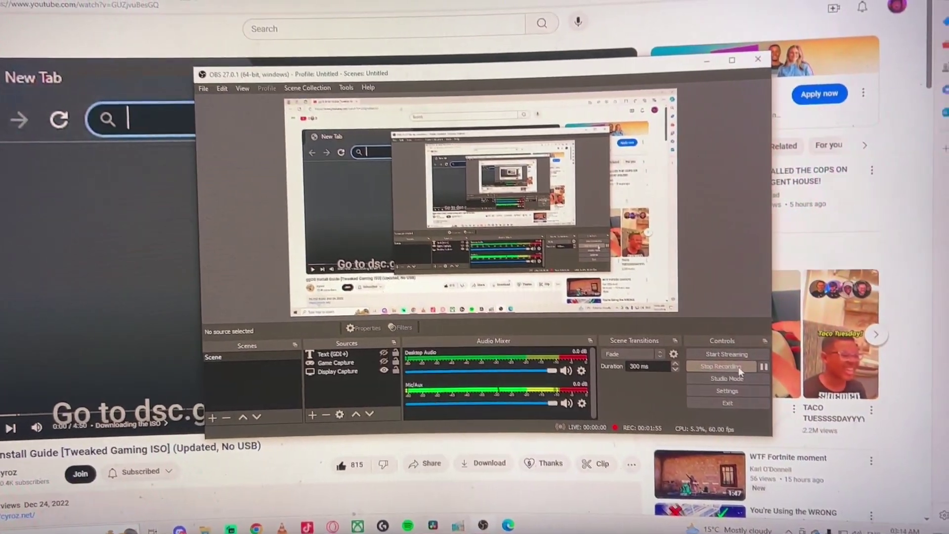
pyautogui.click(738, 368)
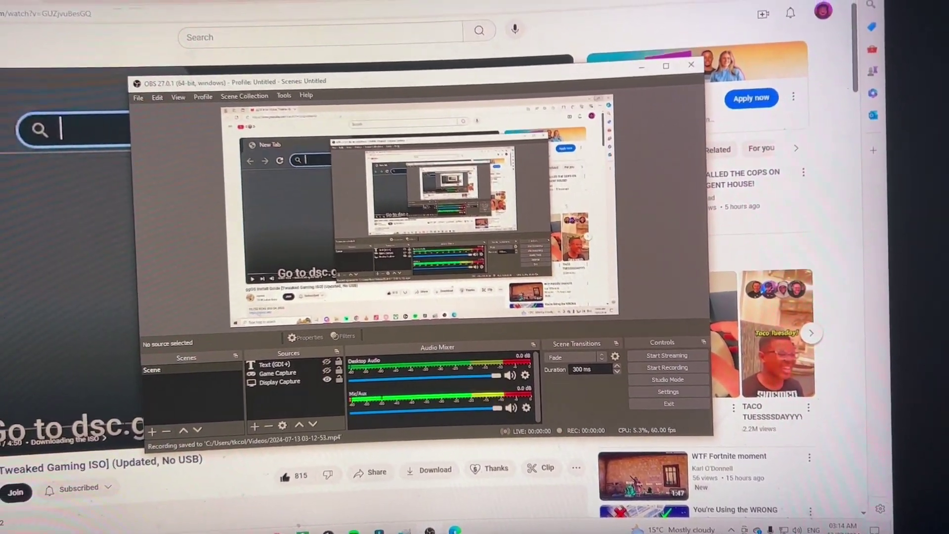
pyautogui.click(39, 5)
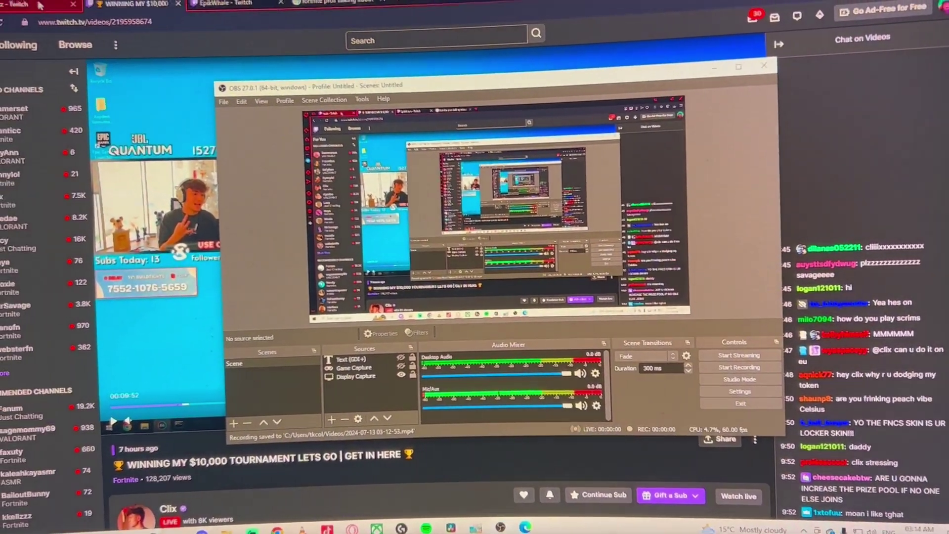
pyautogui.click(39, 6)
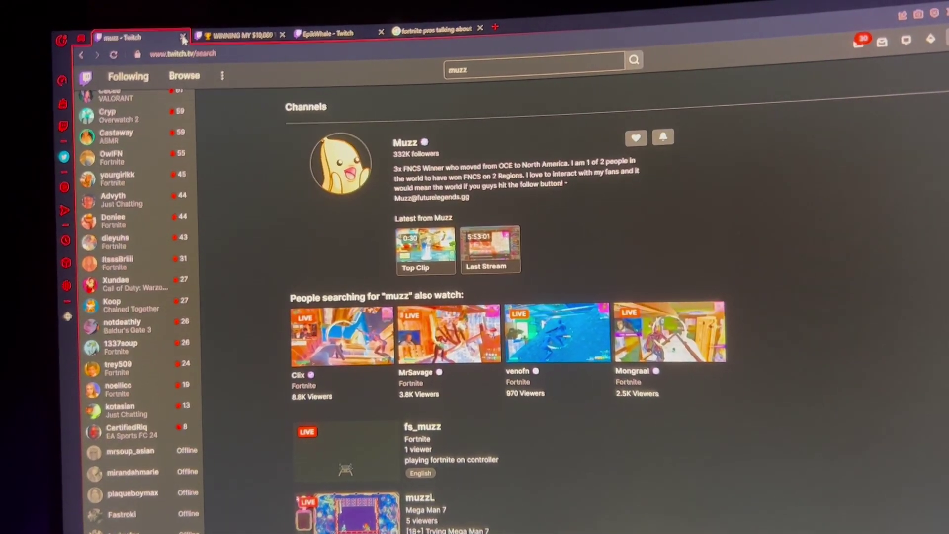
# Step: Close the muzz, $10,000 and remaining Twitch tabs, and quit GIMP discarding changes
pyautogui.click(174, 28)
pyautogui.click(161, 47)
pyautogui.click(156, 48)
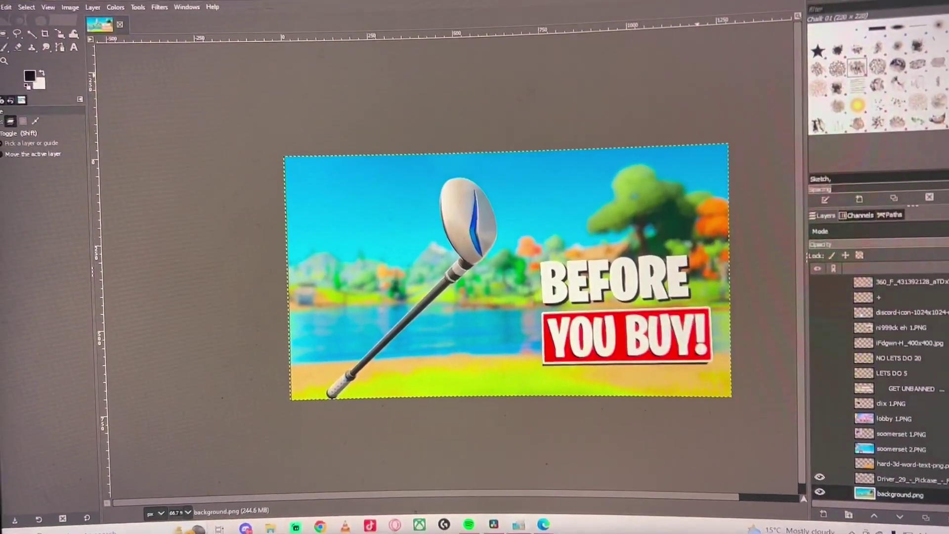
pyautogui.hotkey('ctrl', 'q')
pyautogui.click(259, 225)
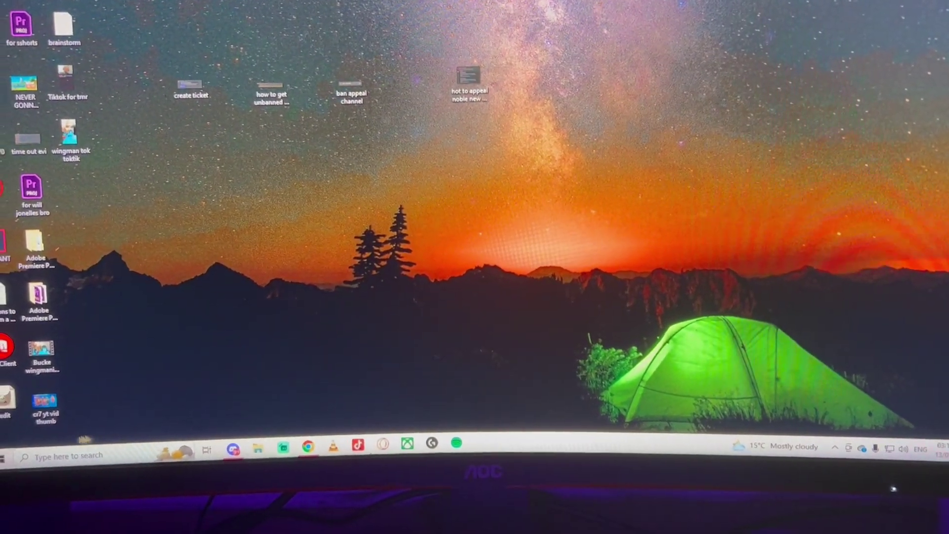
# Step: Restart the PC from the Start menu's Power options
pyautogui.press('super')
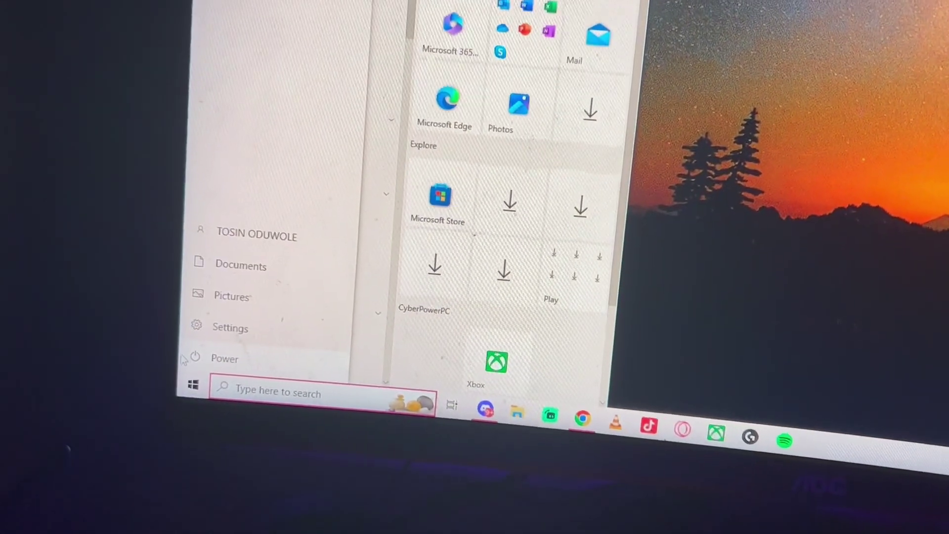
pyautogui.click(174, 436)
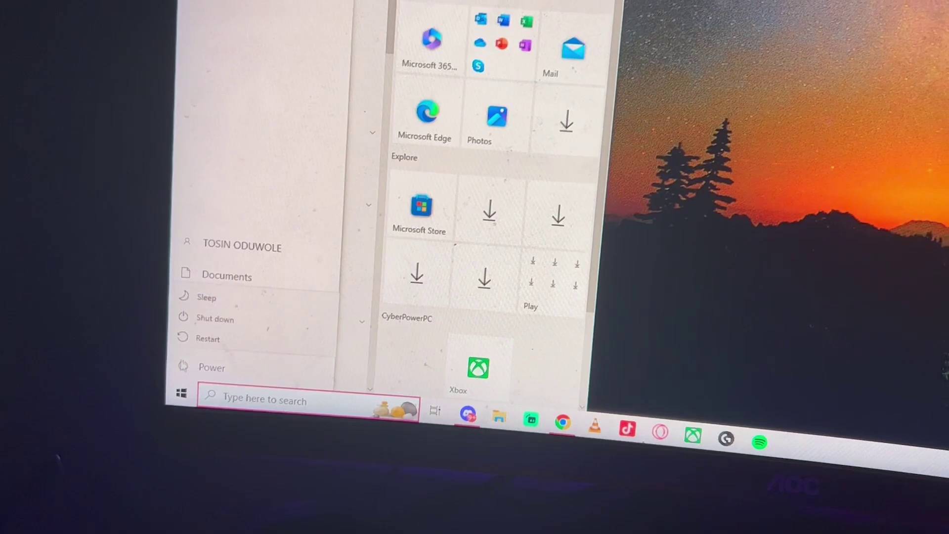
pyautogui.click(201, 360)
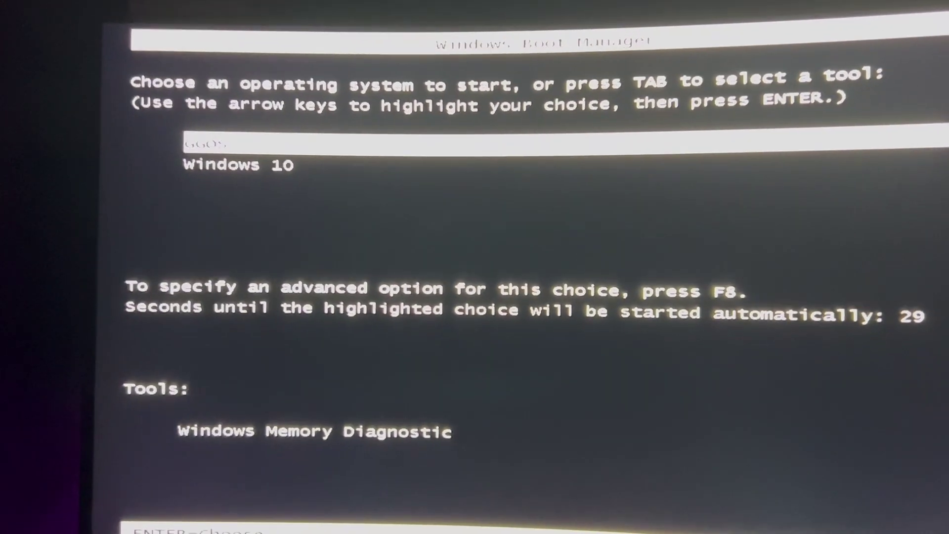
# Step: Move the boot selection to Windows 10 and back to GGOS
pyautogui.press('Down')
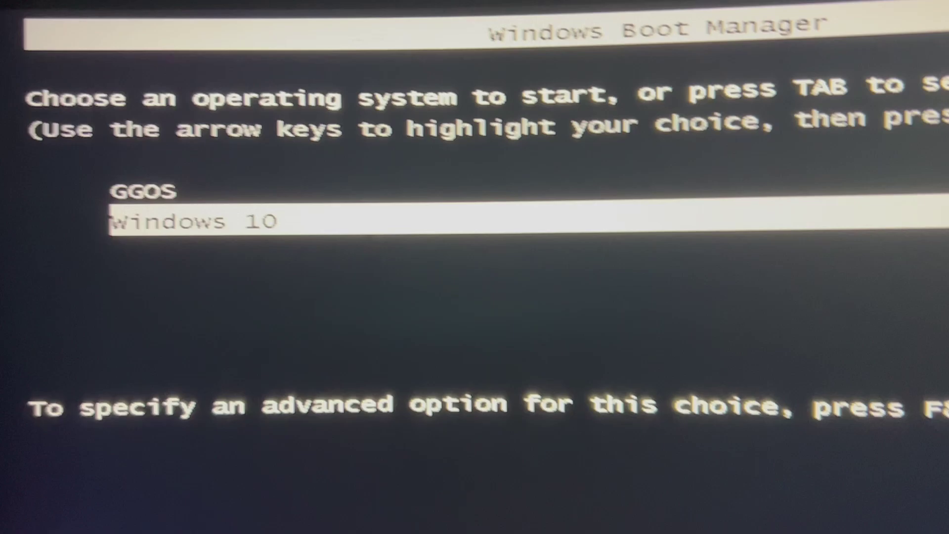
pyautogui.press('Up')
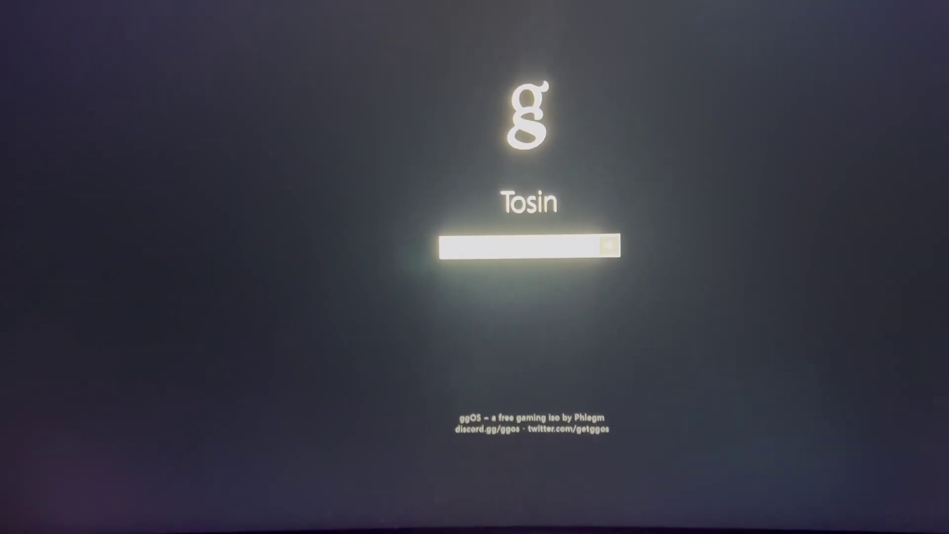
# Step: Toggle Caps Lock on and back off at the ggOS sign-in screen
pyautogui.press('capslock')
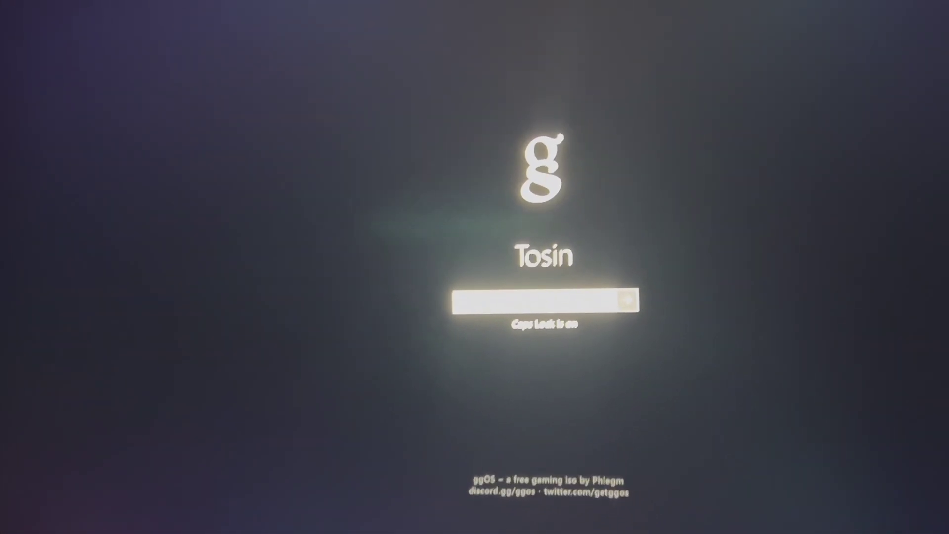
pyautogui.press('capslock')
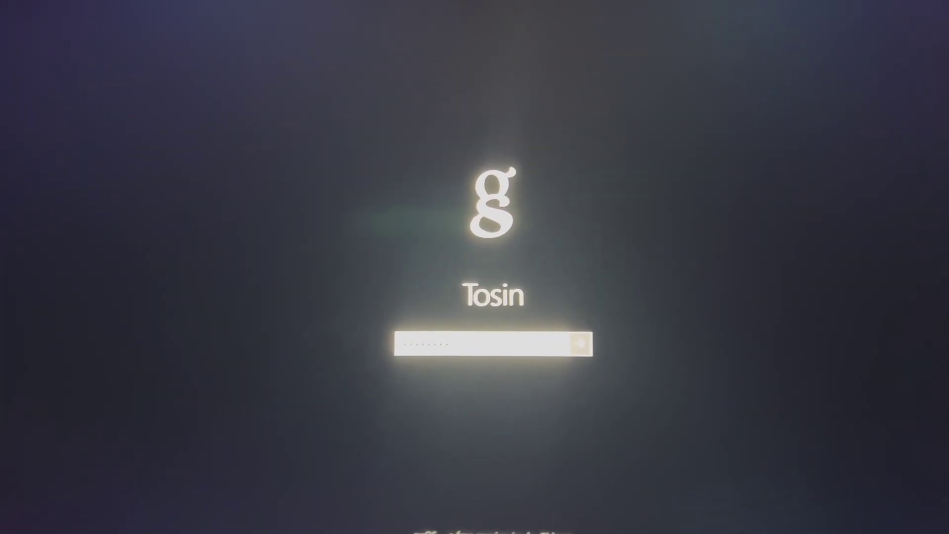
pyautogui.write('••••')
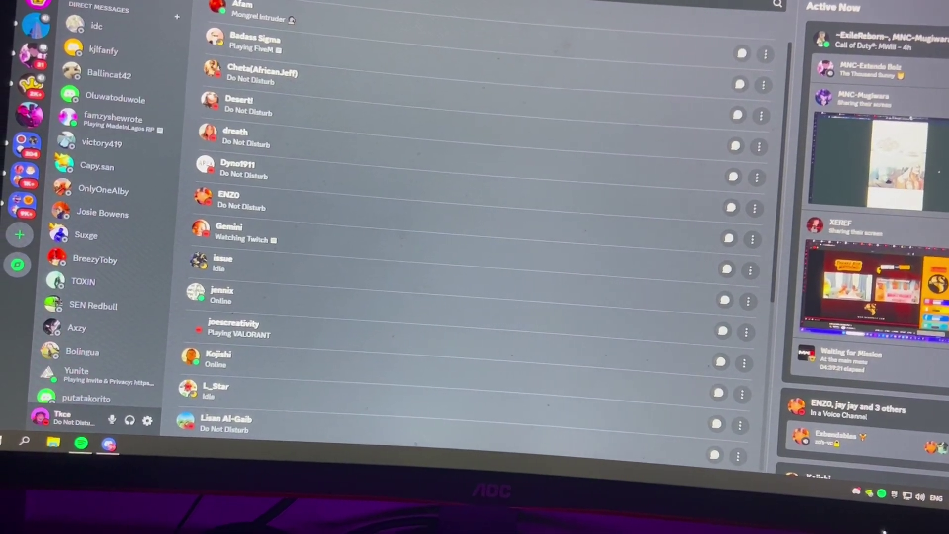
# Step: Open the chat with poke through the quick switcher and play its ggOS Install Guide link
pyautogui.hotkey('ctrl', 'k')
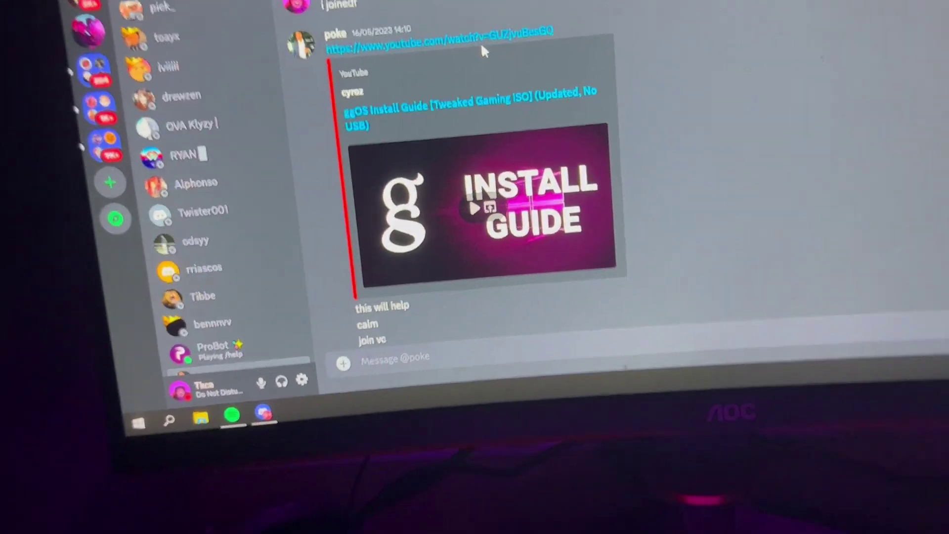
pyautogui.click(481, 43)
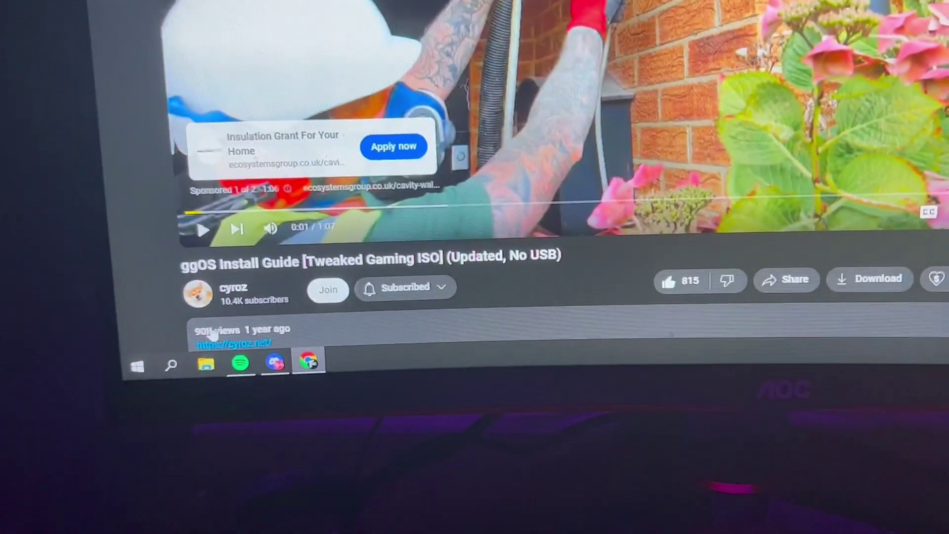
pyautogui.scroll(-3, 212, 332)
pyautogui.scroll(-3, 157, 215)
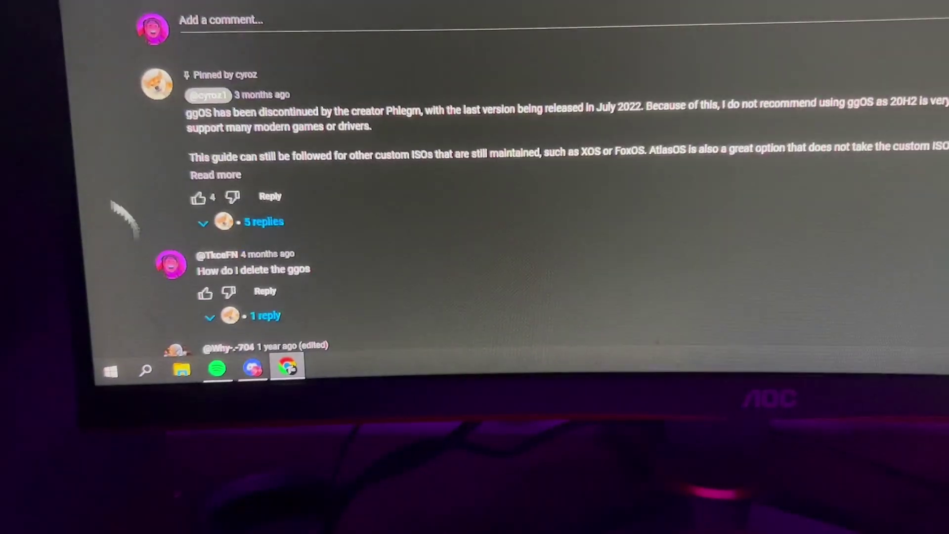
pyautogui.scroll(-3, 141, 215)
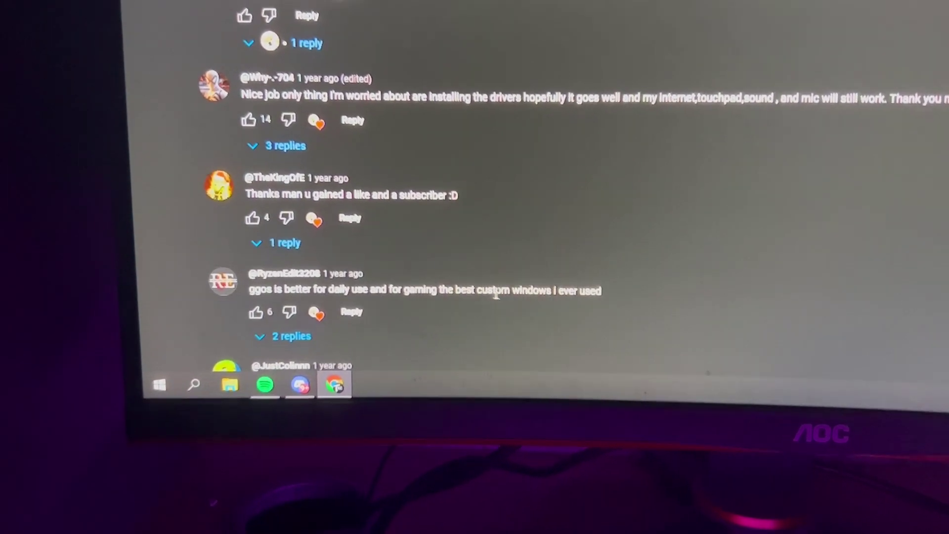
pyautogui.scroll(-5, 602, 230)
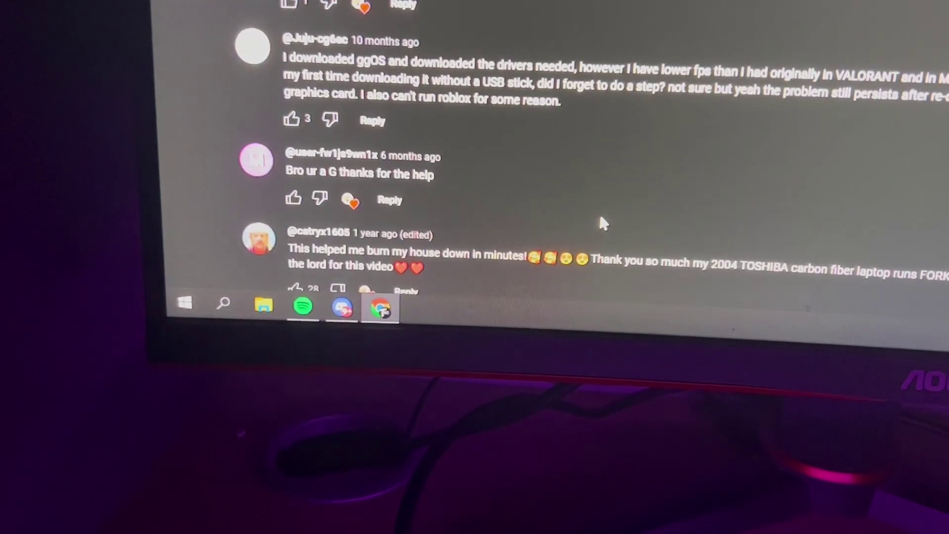
pyautogui.scroll(-5, 407, 127)
pyautogui.scroll(-5, 403, 139)
pyautogui.scroll(-5, 443, 155)
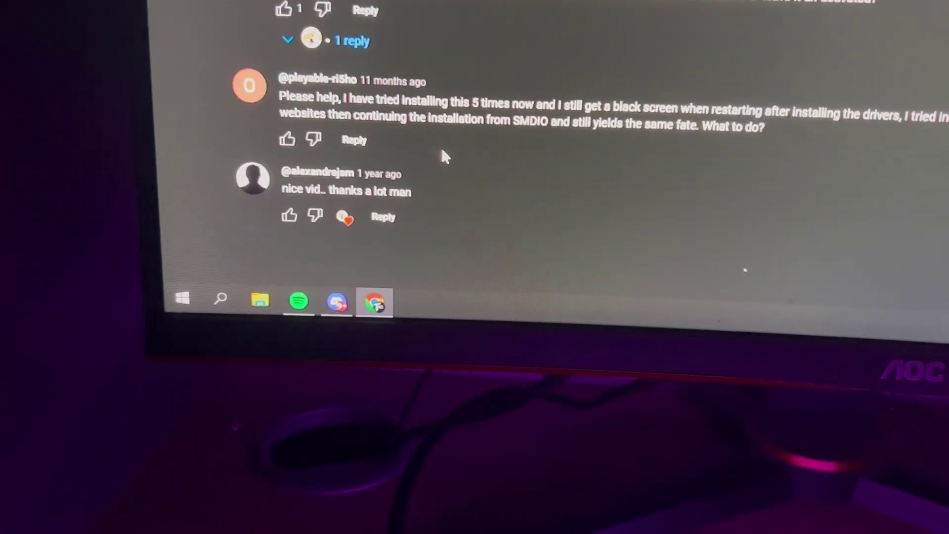
pyautogui.scroll(10, 630, 165)
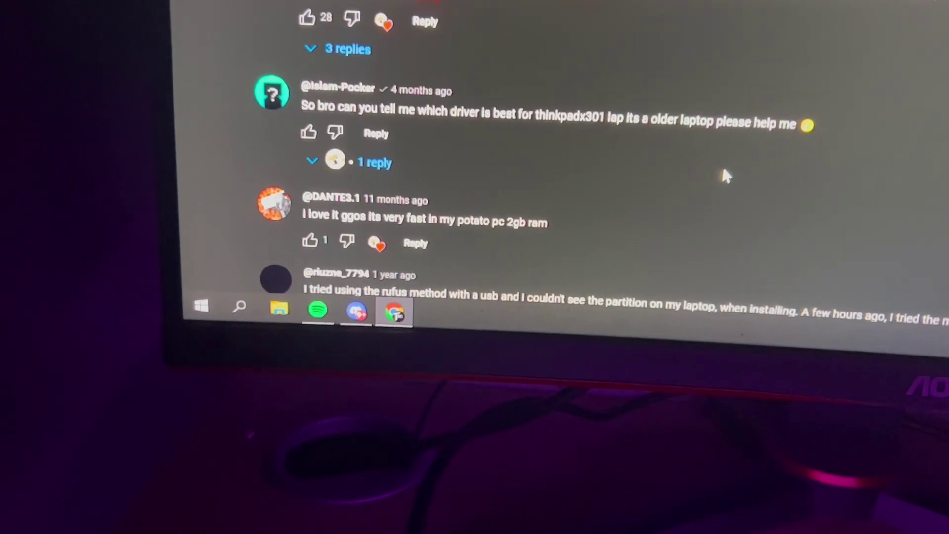